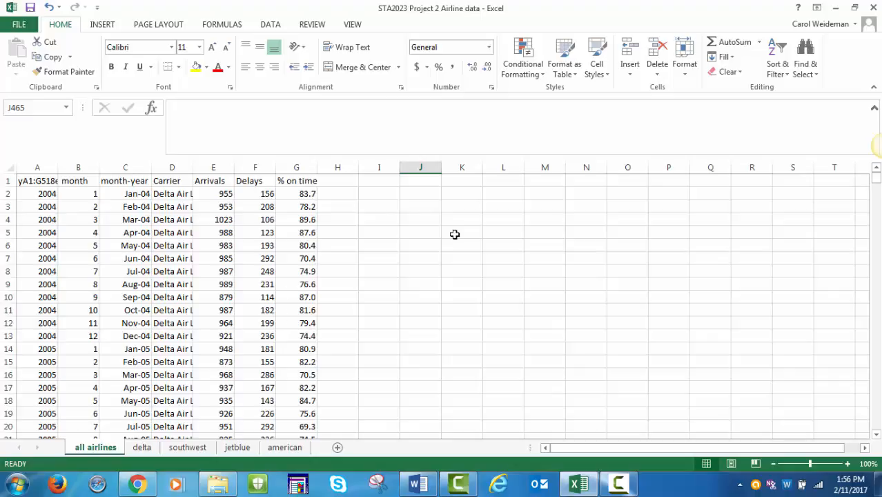
- Correct the header in cell A1 of the all airlines sheet to "year"
{"action": "left_click", "coordinate": [27, 179]}
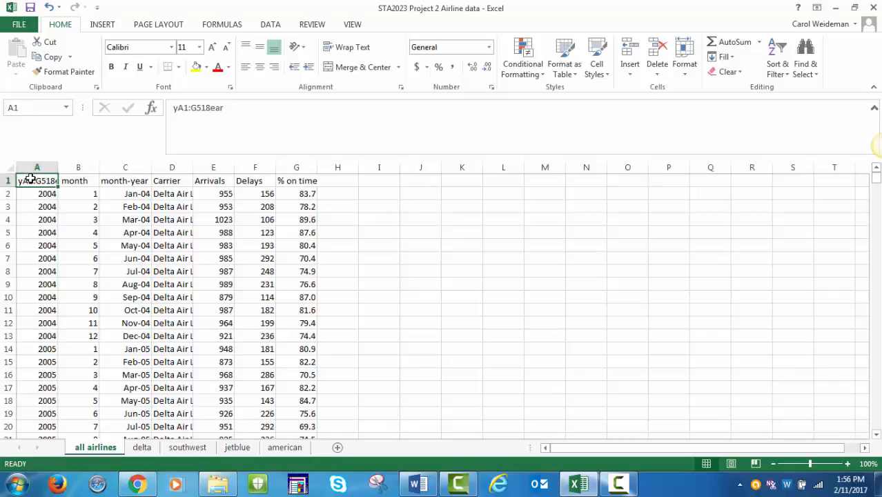
{"action": "type", "text": "ye"}
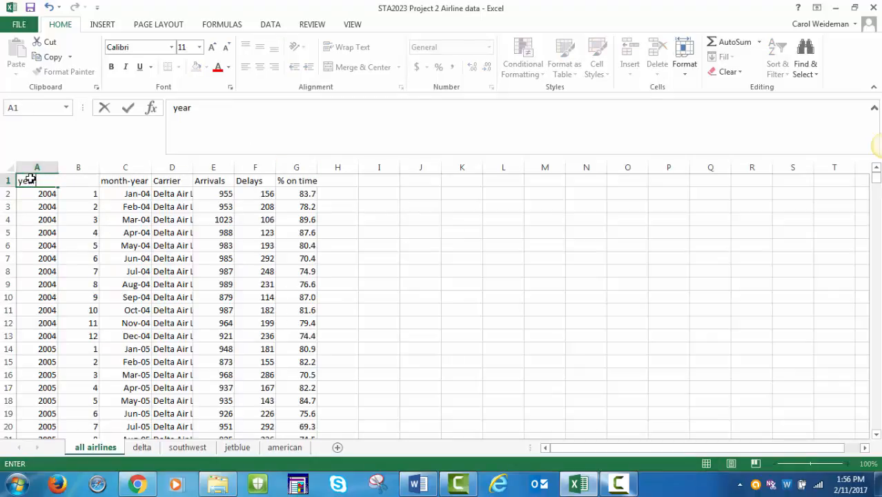
{"action": "key", "text": "Tab"}
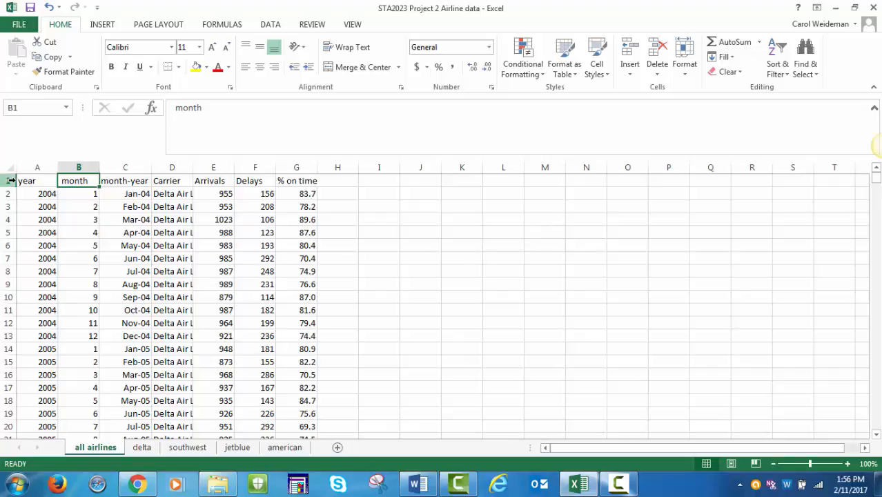
- Copy the full airline data range A1:G577, including the header row
{"action": "left_click_drag", "start_coordinate": [27, 181], "coordinate": [288, 399]}
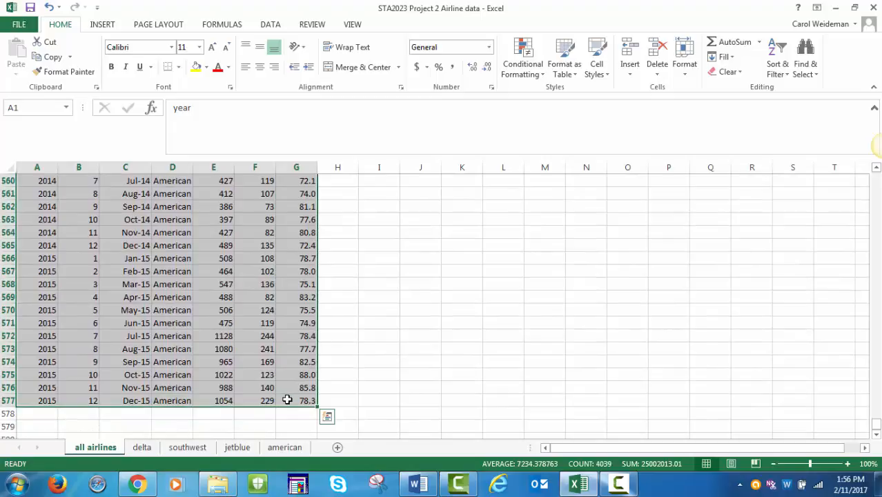
{"action": "right_click", "coordinate": [267, 209]}
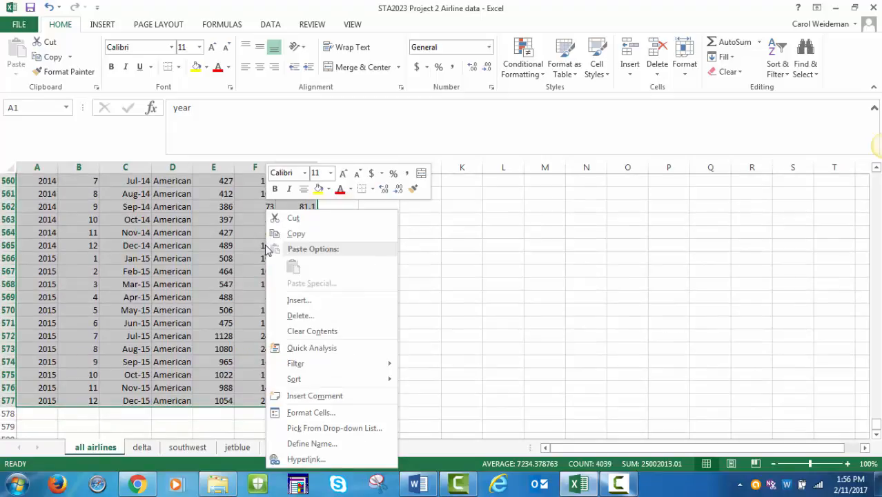
{"action": "left_click", "coordinate": [295, 234]}
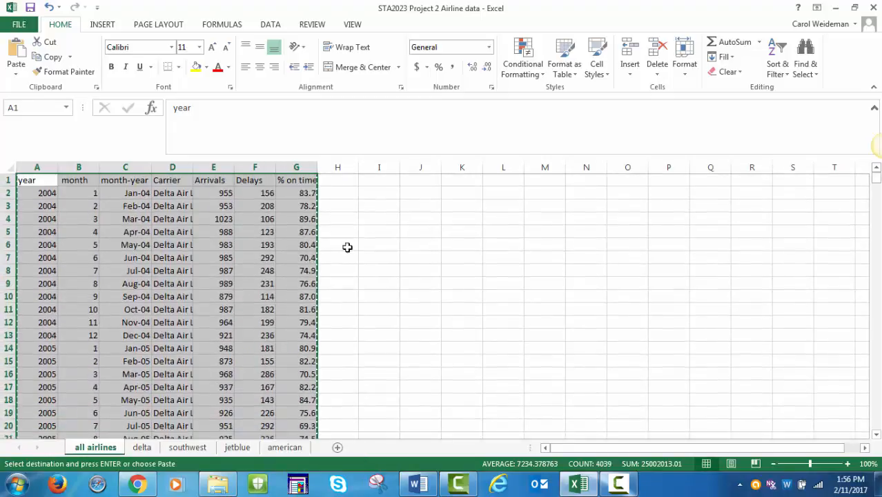
- Switch to Chrome, go to the StatCrunch website from MyStatLab and open a blank StatCrunch data table
{"action": "left_click", "coordinate": [138, 484]}
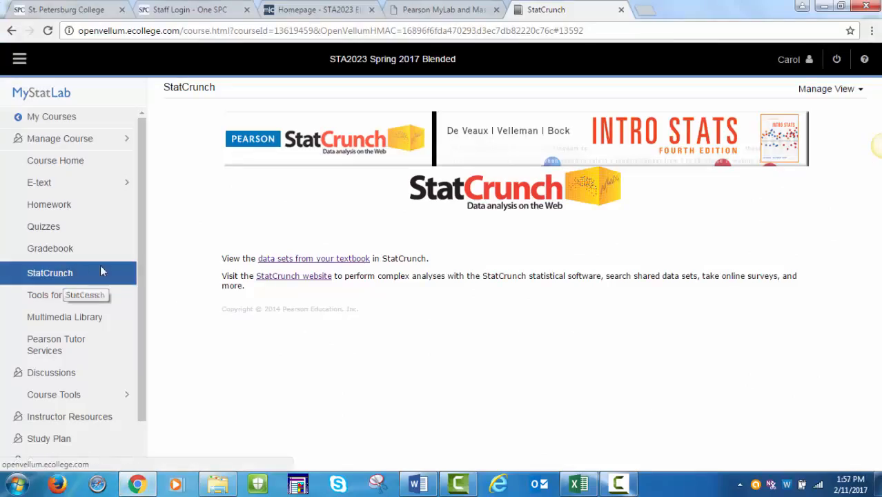
{"action": "left_click", "coordinate": [297, 279]}
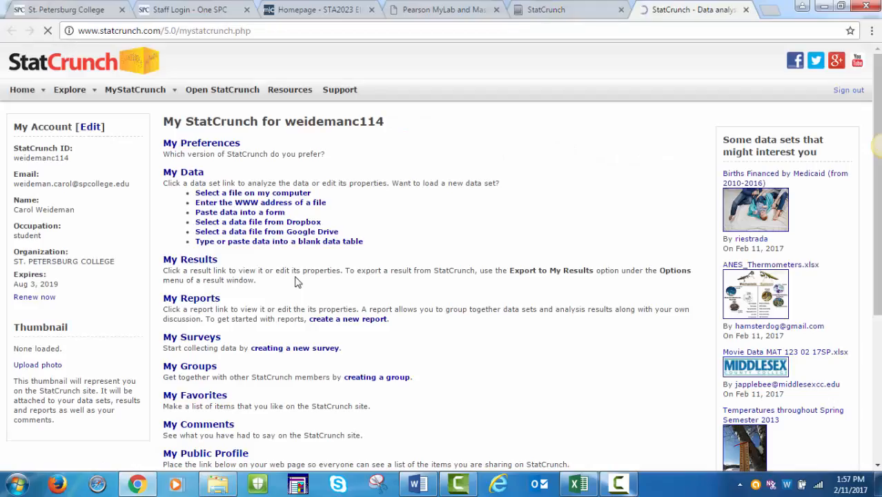
{"action": "left_click", "coordinate": [227, 97]}
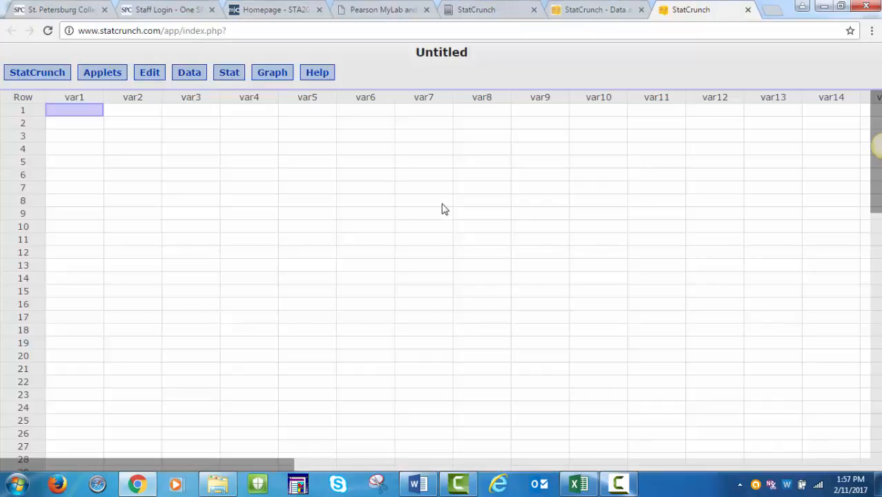
- Paste the copied airline data into the blank table starting at the var1 column header, so the headers become column names
{"action": "left_click", "coordinate": [78, 97]}
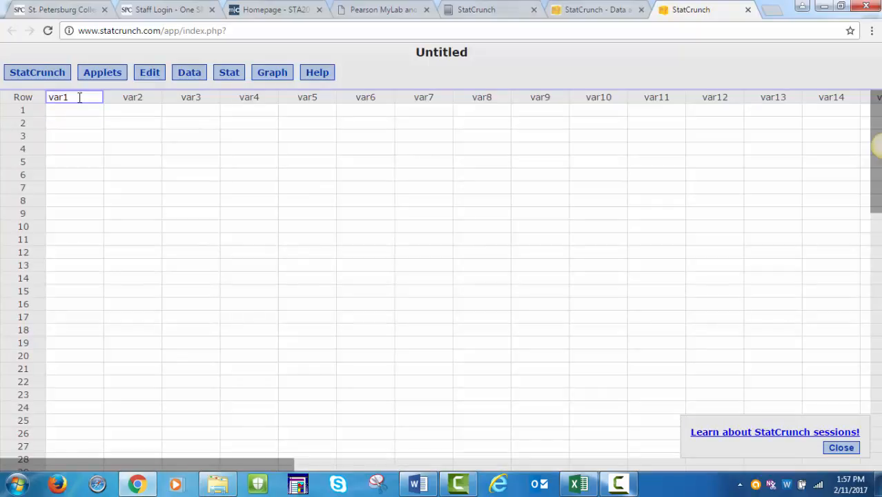
{"action": "key", "text": "ctrl+v"}
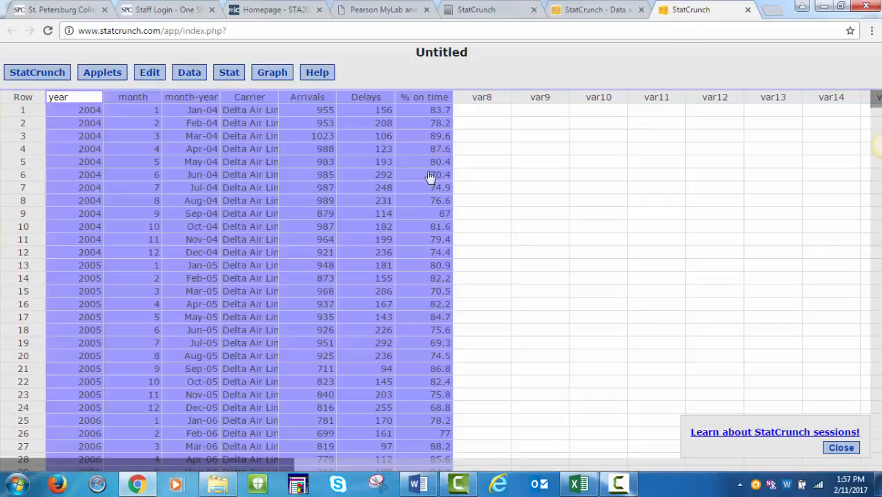
{"action": "left_click", "coordinate": [565, 228]}
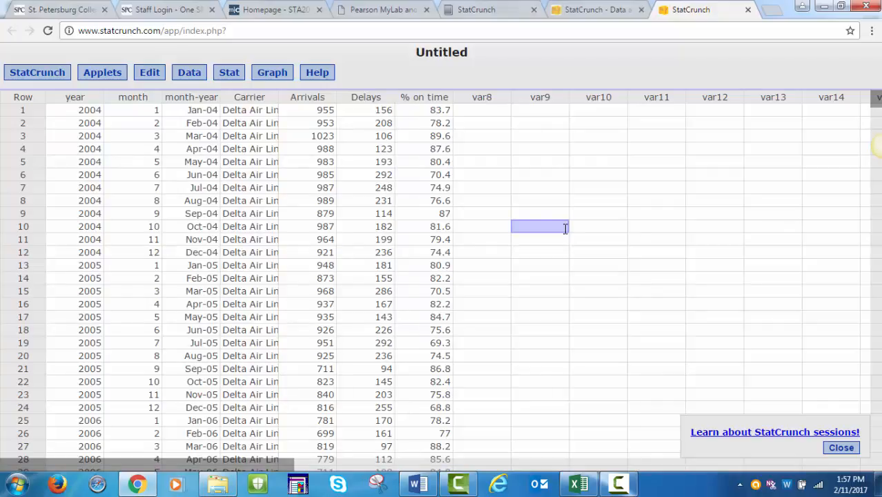
- Save the data set to the My Data folder as "my airline data" and close its data table
{"action": "left_click", "coordinate": [187, 73]}
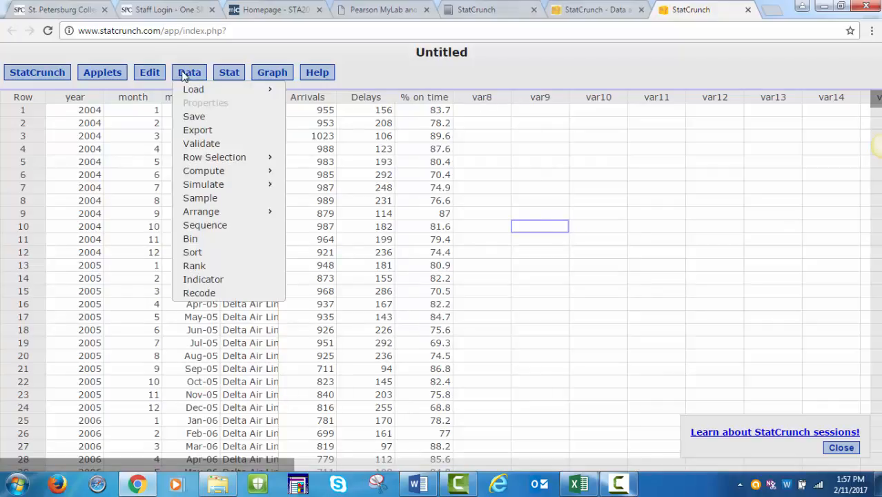
{"action": "left_click", "coordinate": [205, 118]}
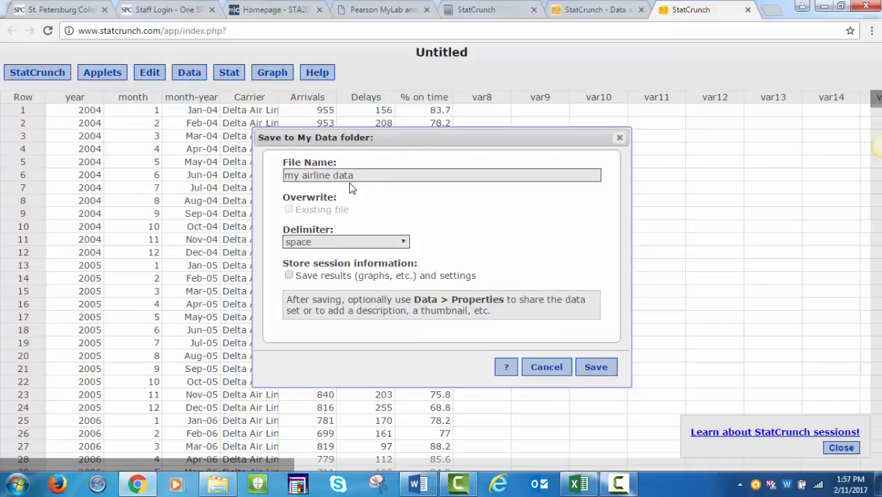
{"action": "left_click", "coordinate": [597, 367]}
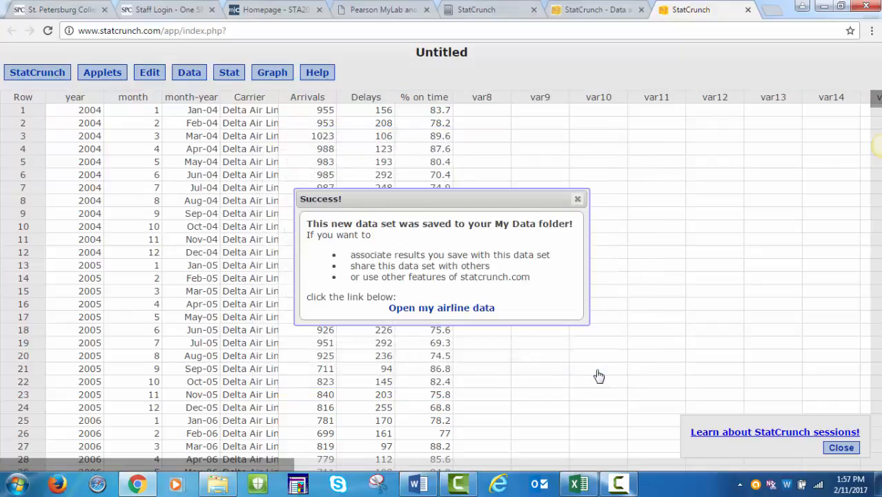
{"action": "left_click", "coordinate": [578, 199]}
{"action": "left_click", "coordinate": [748, 10]}
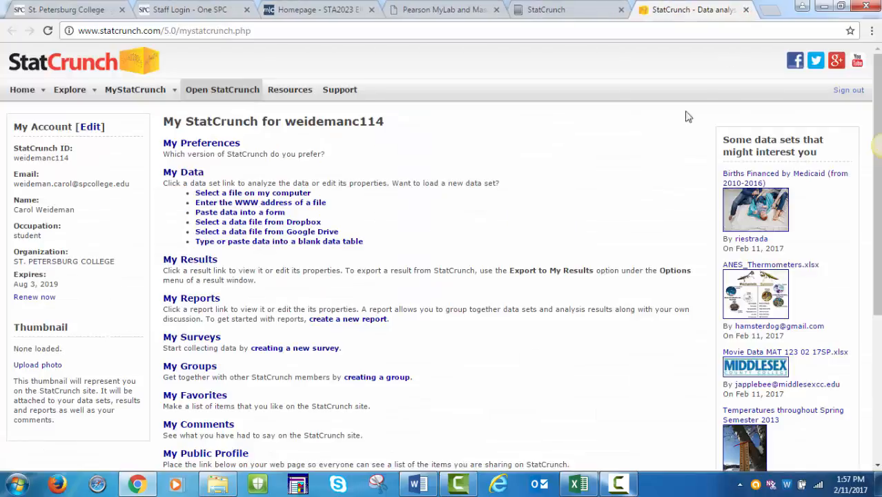
- Open the saved "my airline data" data set from My Data
{"action": "left_click", "coordinate": [196, 174]}
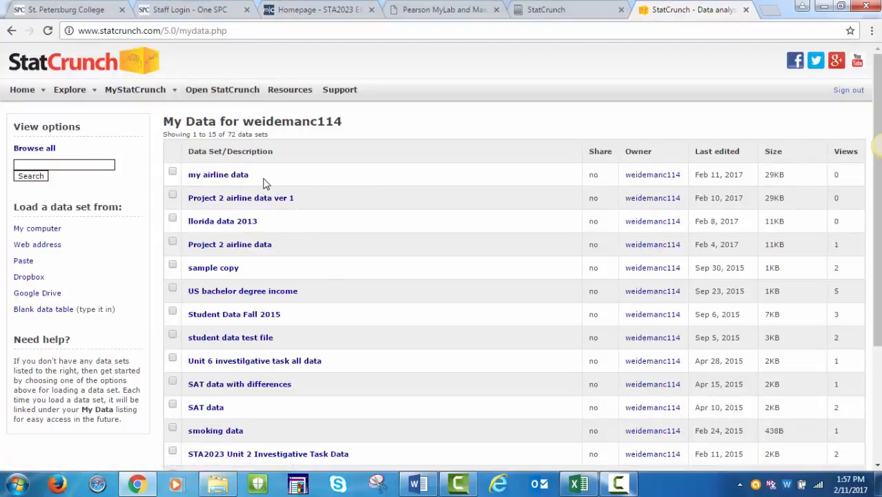
{"action": "left_click", "coordinate": [216, 176]}
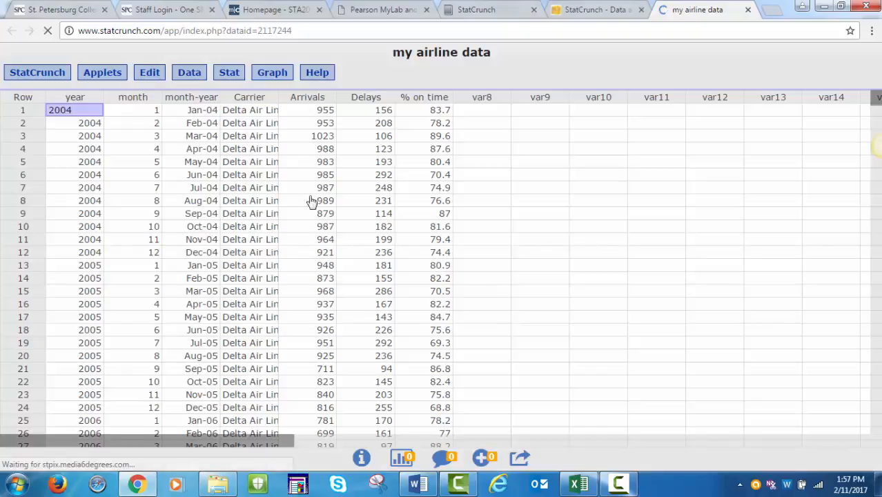
{"action": "left_click", "coordinate": [654, 229]}
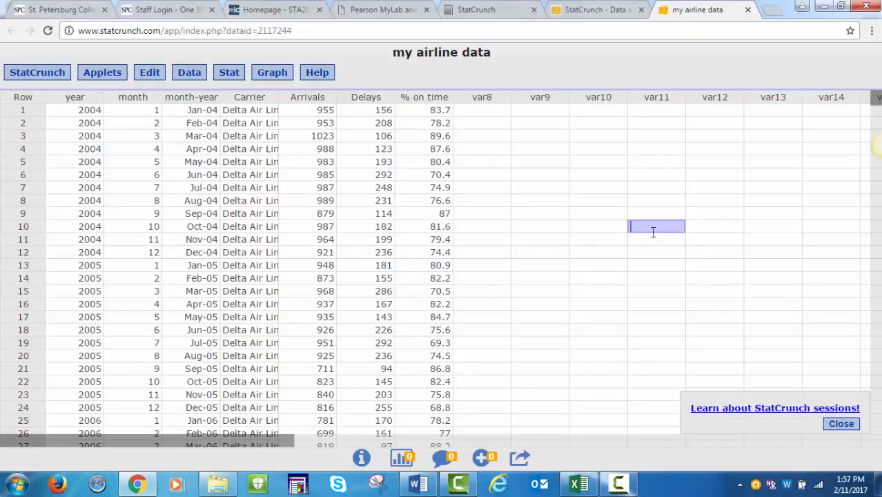
- Create a frequency histogram of the Delays column and move its window over the data table's middle
{"action": "left_click", "coordinate": [274, 74]}
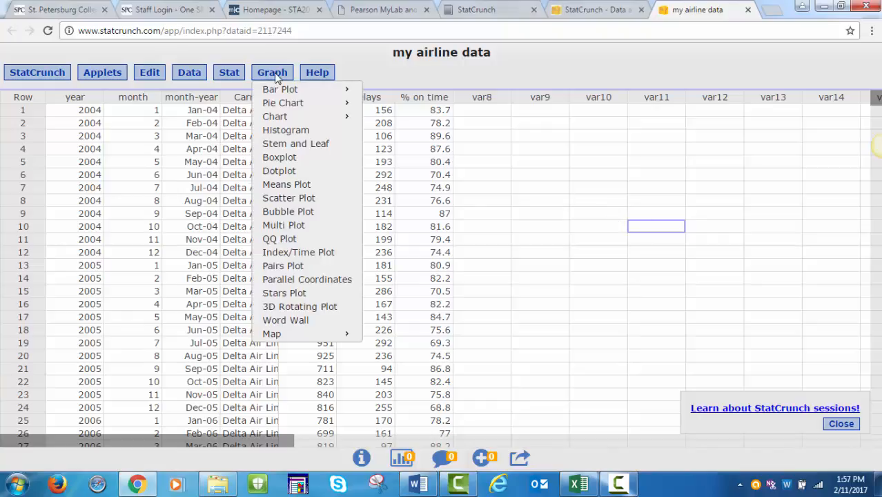
{"action": "left_click", "coordinate": [283, 130]}
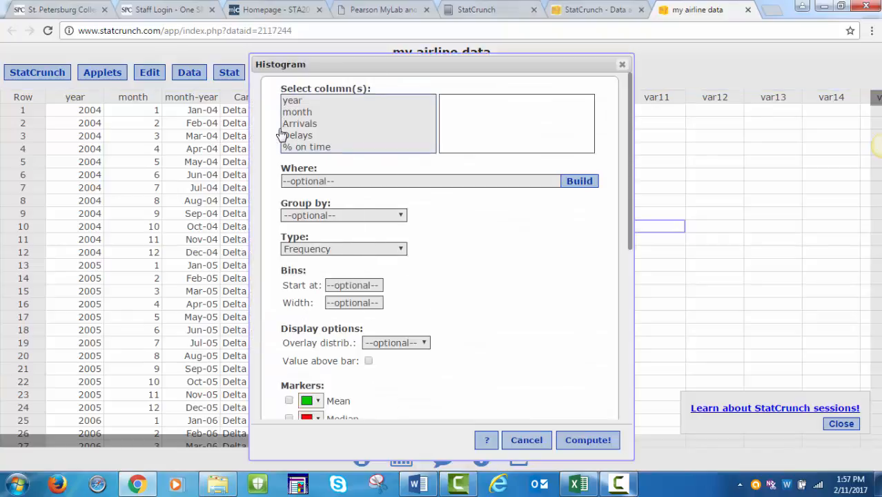
{"action": "left_click", "coordinate": [308, 136]}
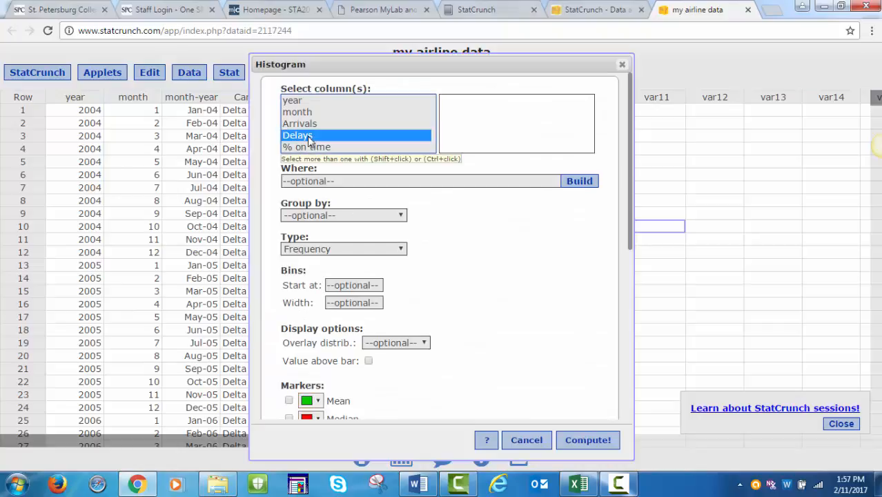
{"action": "left_click", "coordinate": [591, 442]}
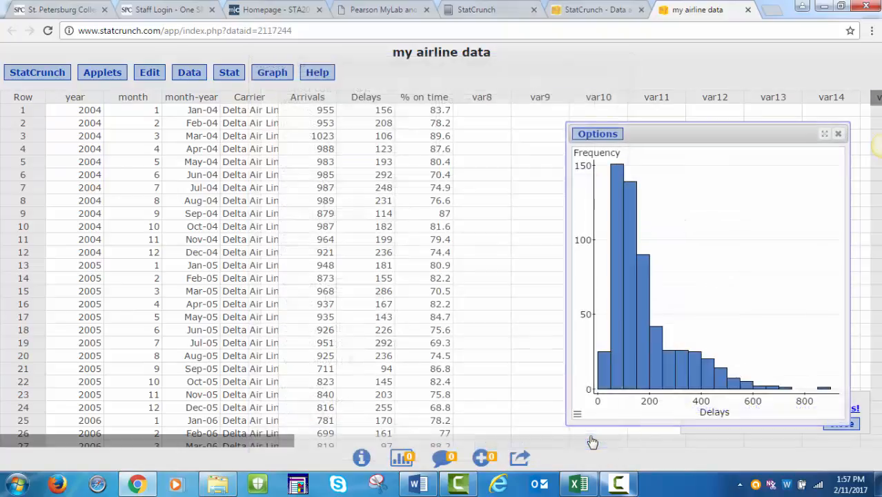
{"action": "left_click_drag", "start_coordinate": [682, 132], "coordinate": [339, 90]}
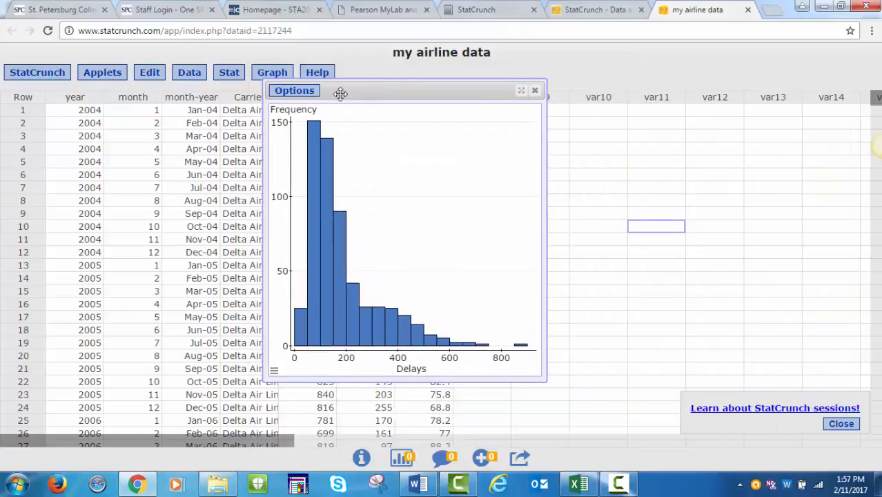
- Copy the Delays histogram as an image
{"action": "left_click", "coordinate": [286, 95]}
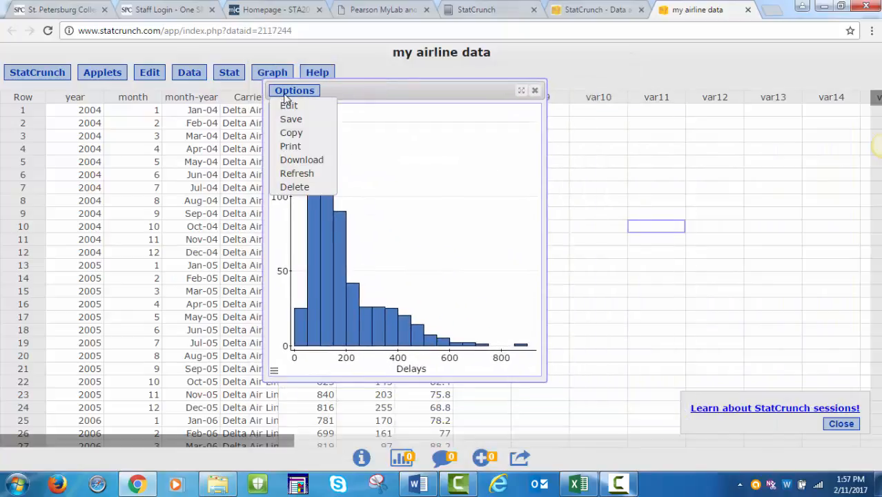
{"action": "left_click", "coordinate": [289, 132]}
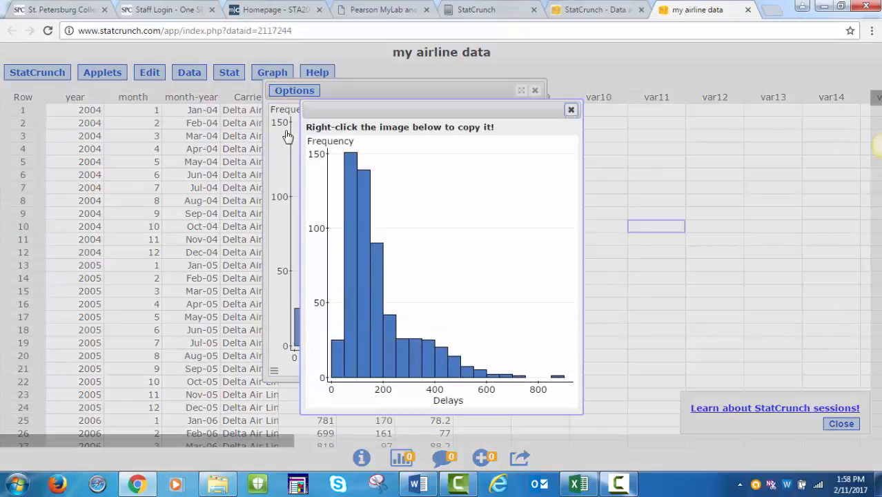
{"action": "right_click", "coordinate": [424, 177]}
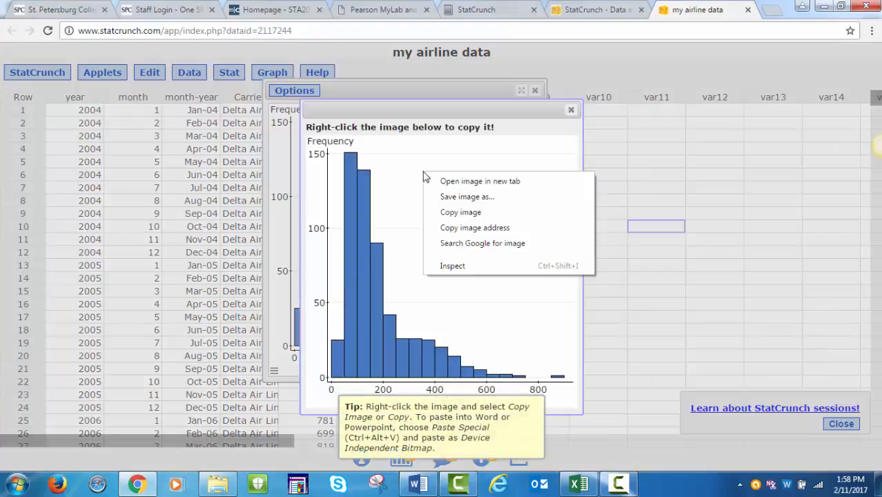
{"action": "left_click", "coordinate": [447, 213]}
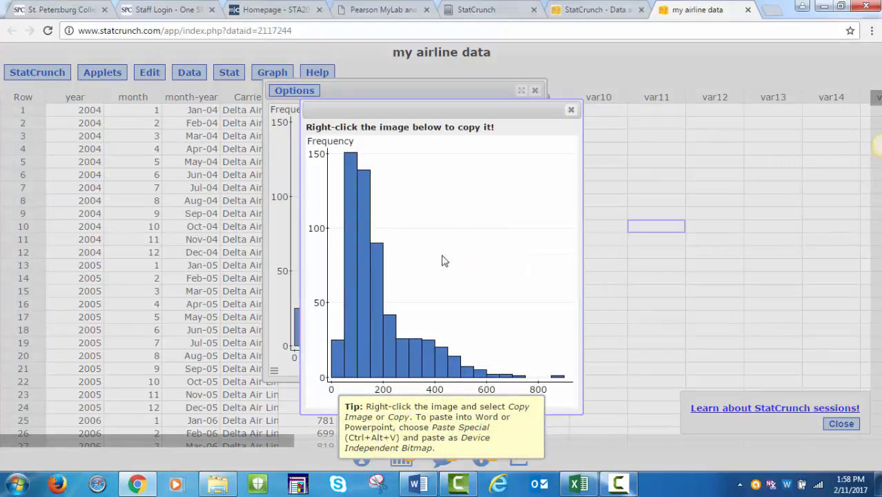
- Switch to Word, insert the histogram into the blank document with Paste Special as Bitmap, and start a new line below it
{"action": "left_click", "coordinate": [419, 485]}
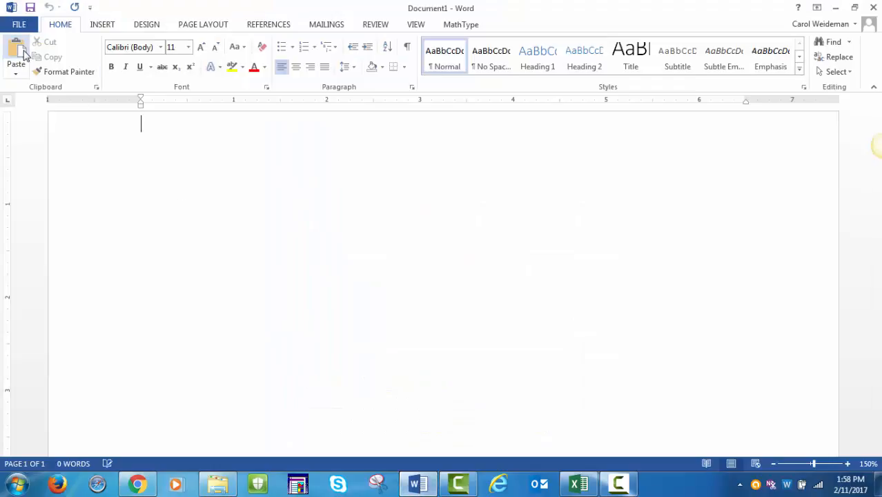
{"action": "left_click", "coordinate": [15, 74]}
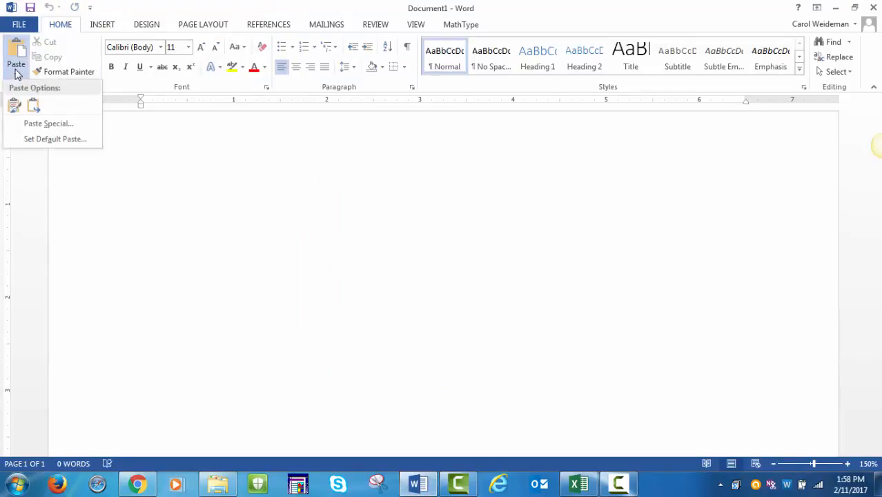
{"action": "left_click", "coordinate": [20, 129]}
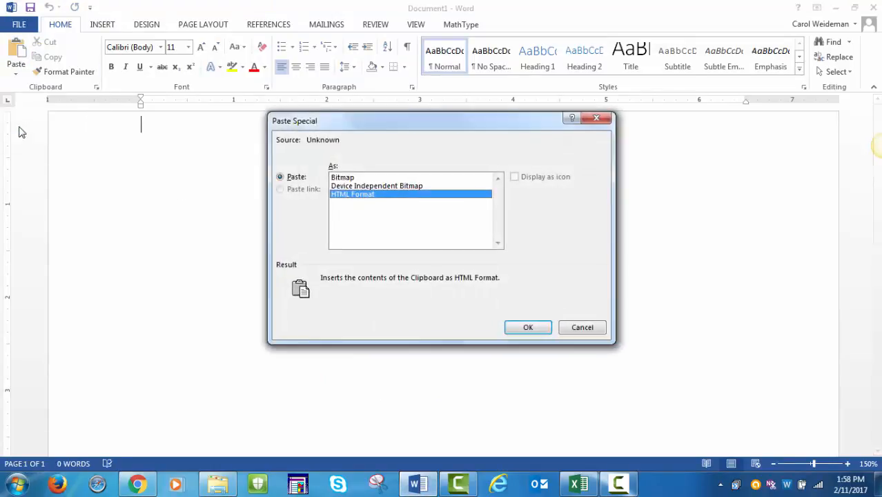
{"action": "left_click", "coordinate": [361, 178]}
{"action": "left_click", "coordinate": [528, 329]}
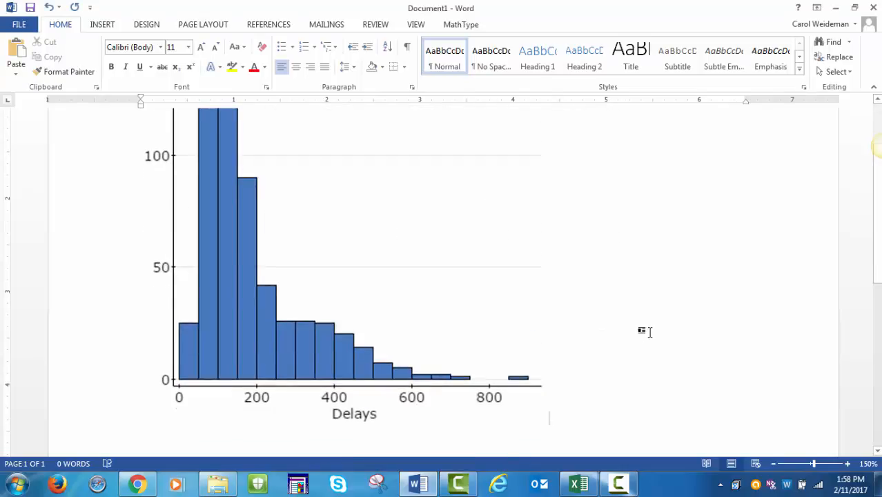
{"action": "key", "text": "Return"}
- Return to StatCrunch in Chrome and close the copy image window and the Delays histogram
{"action": "left_click", "coordinate": [138, 485]}
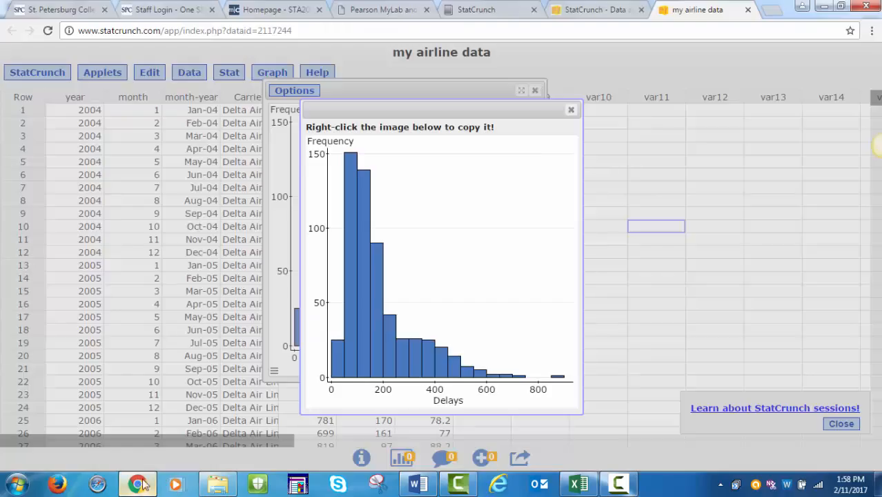
{"action": "left_click", "coordinate": [571, 111]}
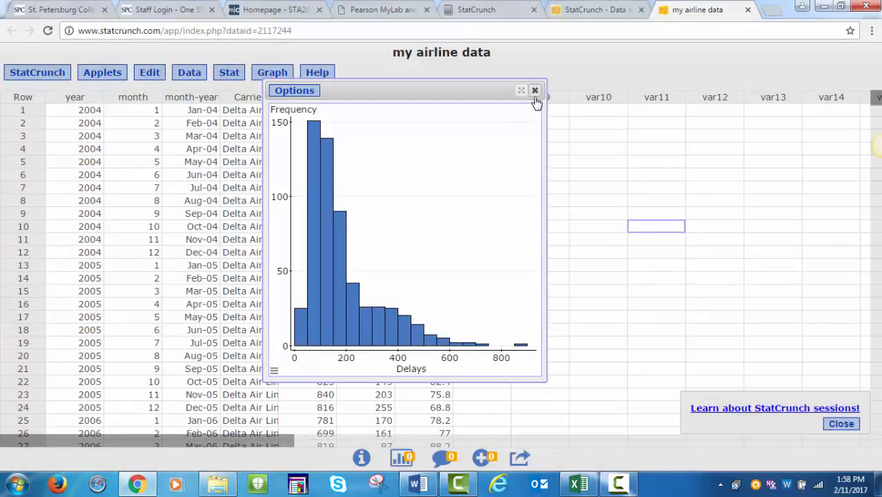
{"action": "left_click", "coordinate": [534, 92]}
- Compute summary statistics for the Delays column with the default statistics and move the results window over the data table's middle
{"action": "left_click", "coordinate": [229, 72]}
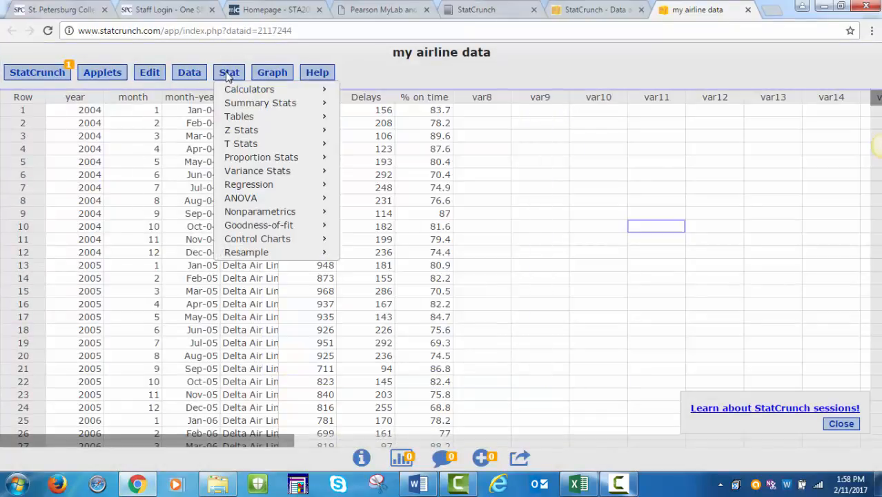
{"action": "mouse_move", "coordinate": [252, 105]}
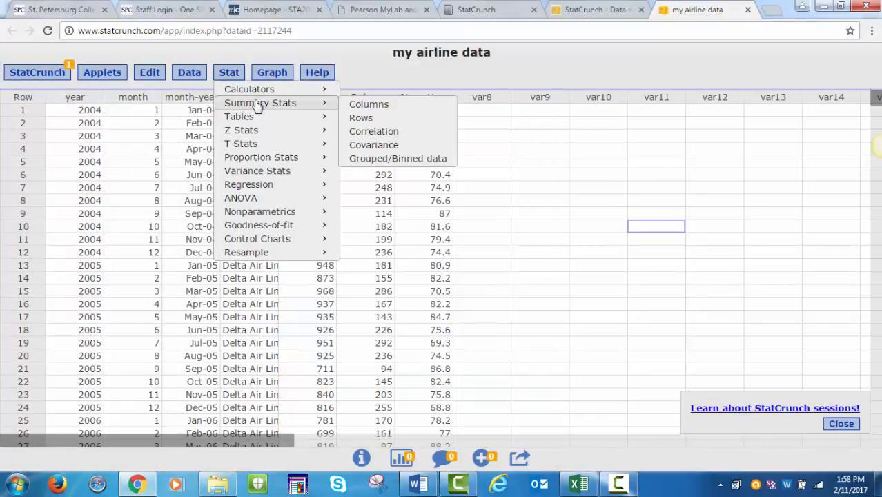
{"action": "left_click", "coordinate": [406, 105]}
{"action": "left_click", "coordinate": [320, 126]}
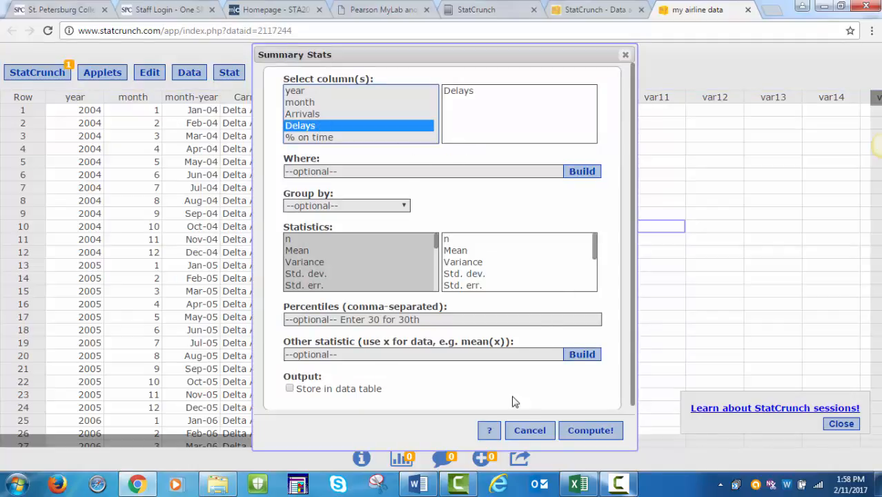
{"action": "left_click", "coordinate": [591, 431]}
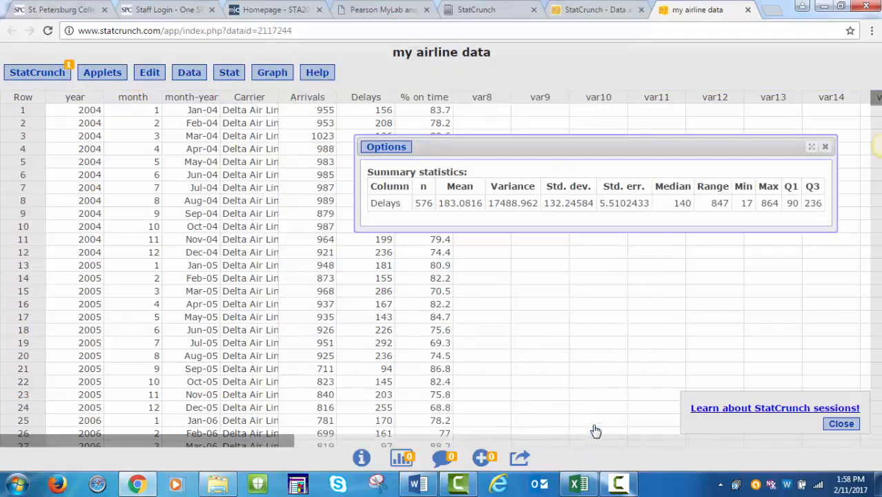
{"action": "left_click_drag", "start_coordinate": [585, 151], "coordinate": [279, 154]}
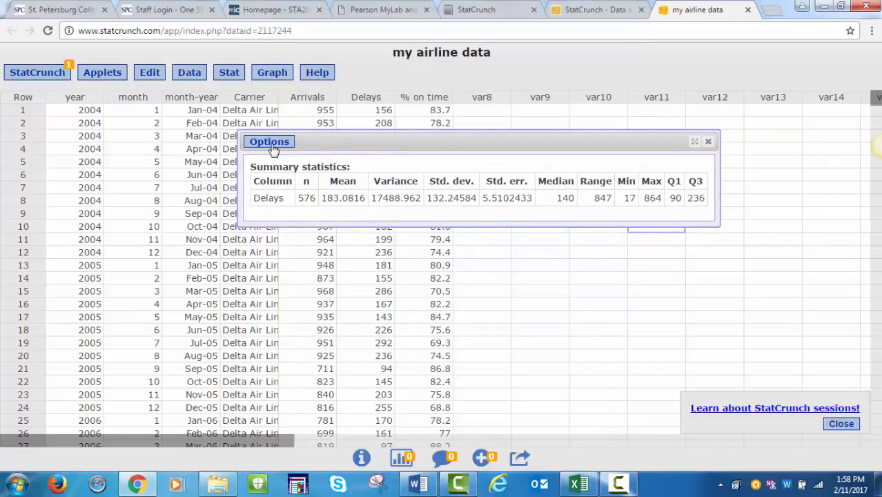
- View the instructions for copying output, close them, and copy the entire Delays summary statistics output, including its heading
{"action": "left_click", "coordinate": [271, 143]}
{"action": "left_click", "coordinate": [266, 184]}
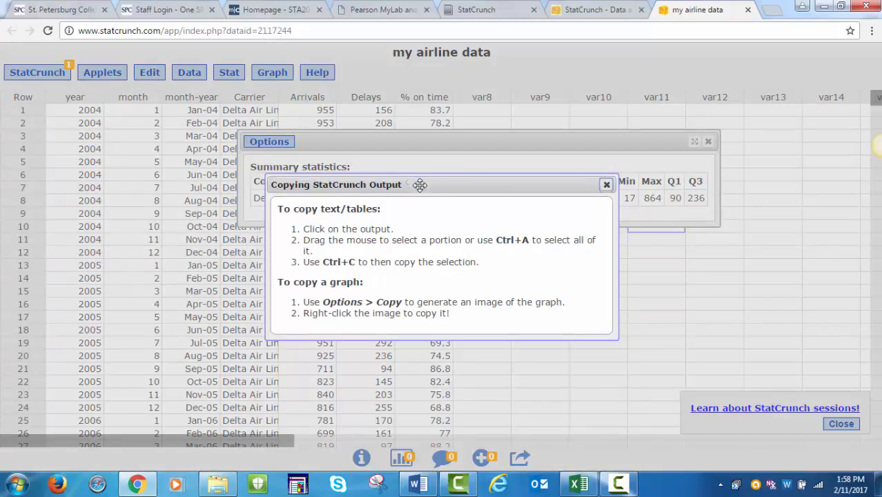
{"action": "left_click", "coordinate": [607, 185]}
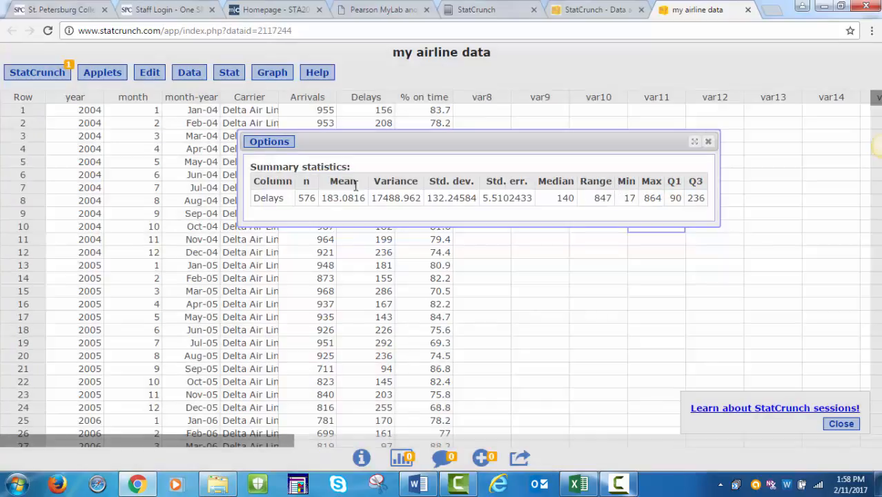
{"action": "left_click_drag", "start_coordinate": [251, 164], "coordinate": [711, 185]}
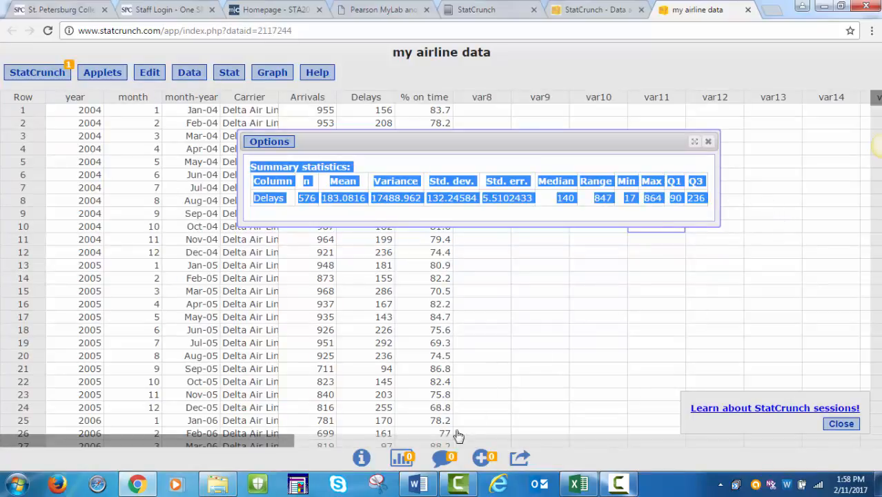
- Switch to Word, paste the summary statistics table below the Delays histogram, and start a new line
{"action": "left_click", "coordinate": [419, 485]}
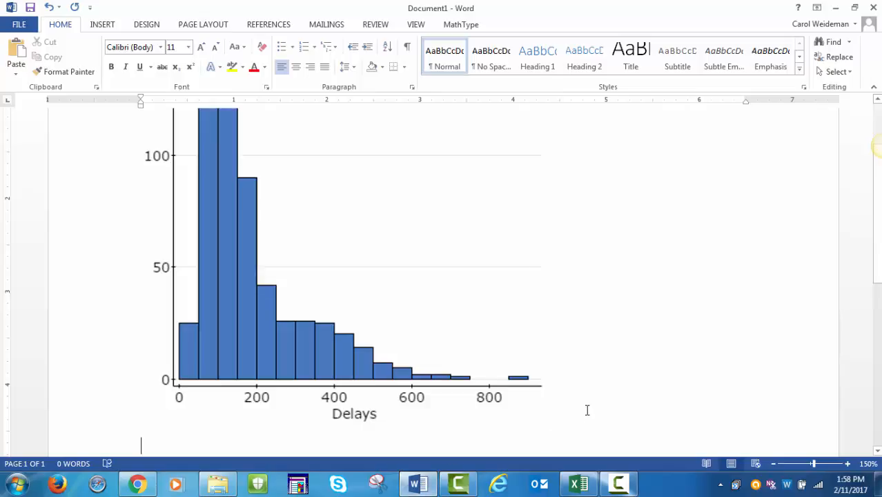
{"action": "key", "text": "ctrl+v"}
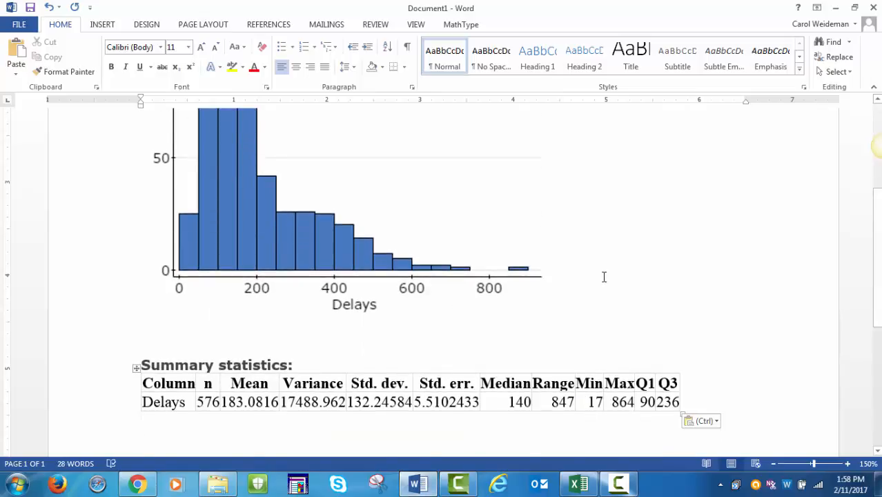
{"action": "key", "text": "Return"}
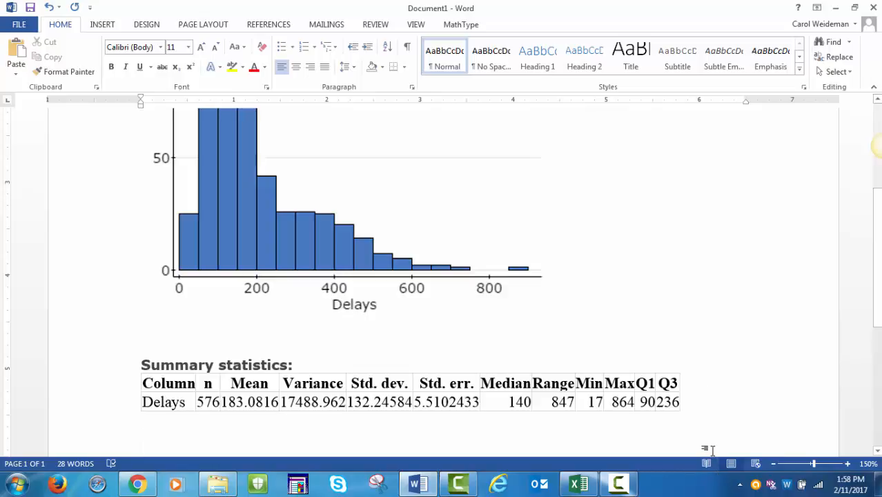
- Return to StatCrunch in Chrome, deselect the summary statistics output, and start the Snipping Tool from the Windows accessories
{"action": "left_click", "coordinate": [139, 483]}
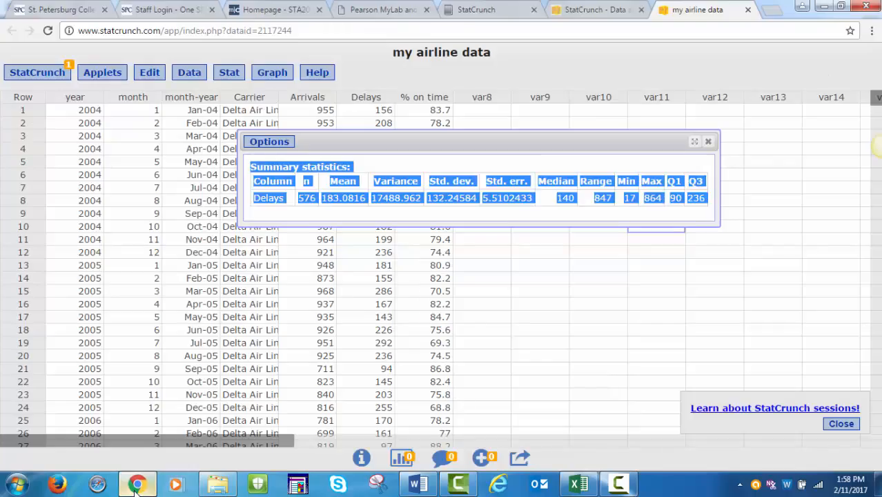
{"action": "left_click", "coordinate": [542, 345]}
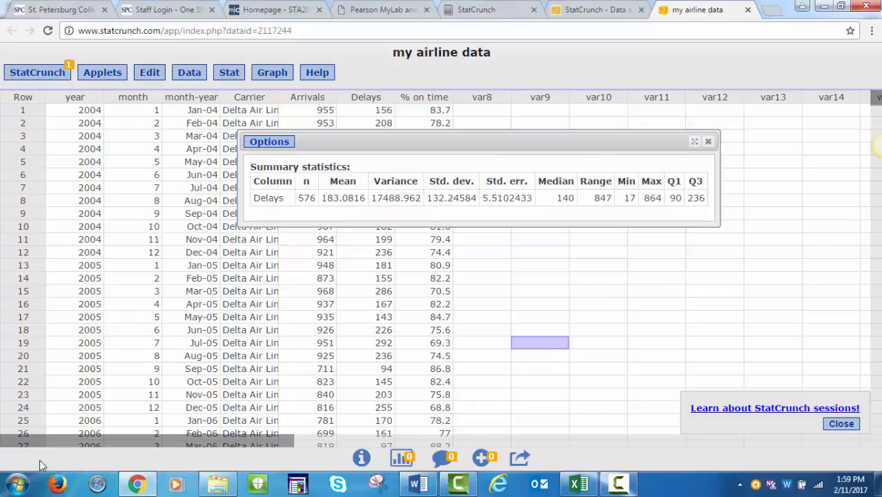
{"action": "left_click", "coordinate": [15, 485]}
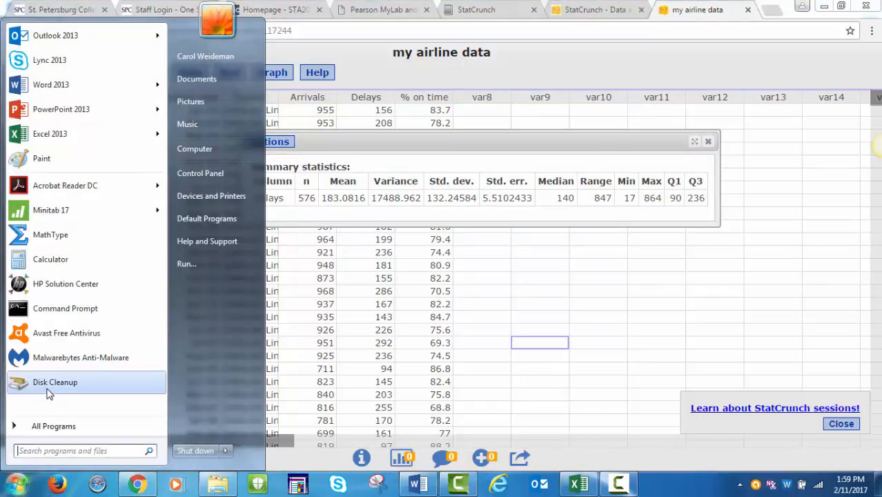
{"action": "left_click", "coordinate": [54, 426]}
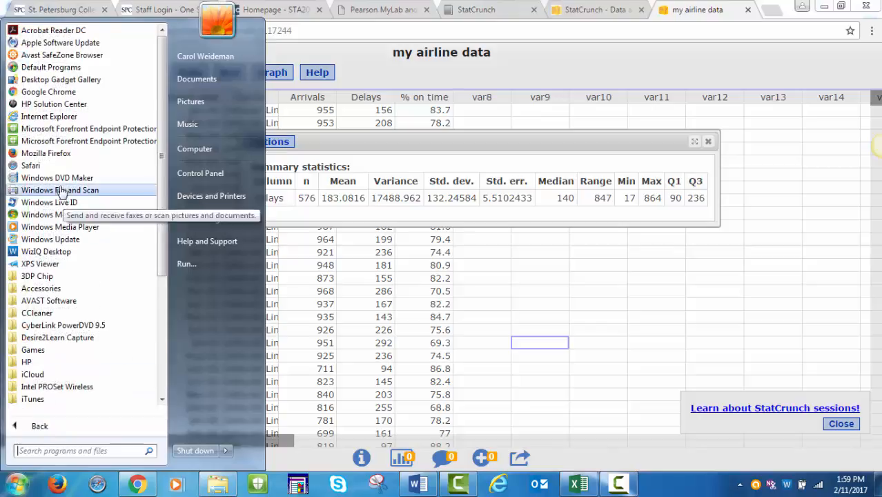
{"action": "left_click", "coordinate": [28, 290]}
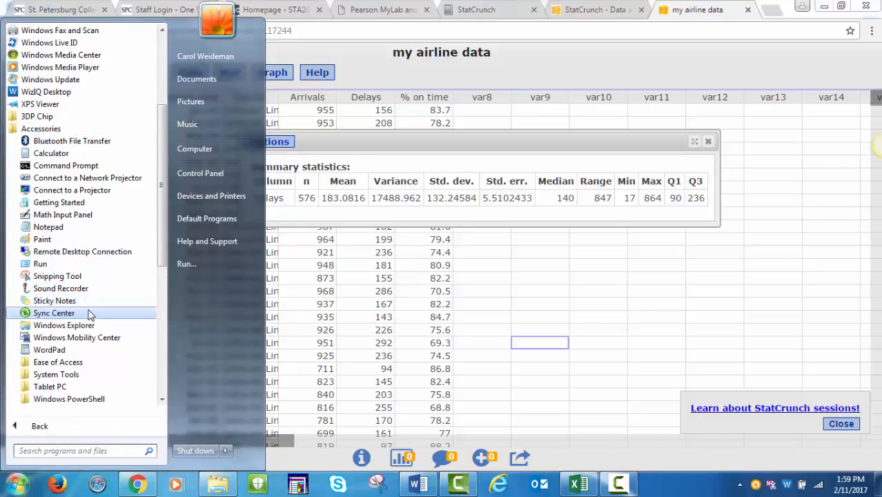
{"action": "left_click", "coordinate": [61, 279]}
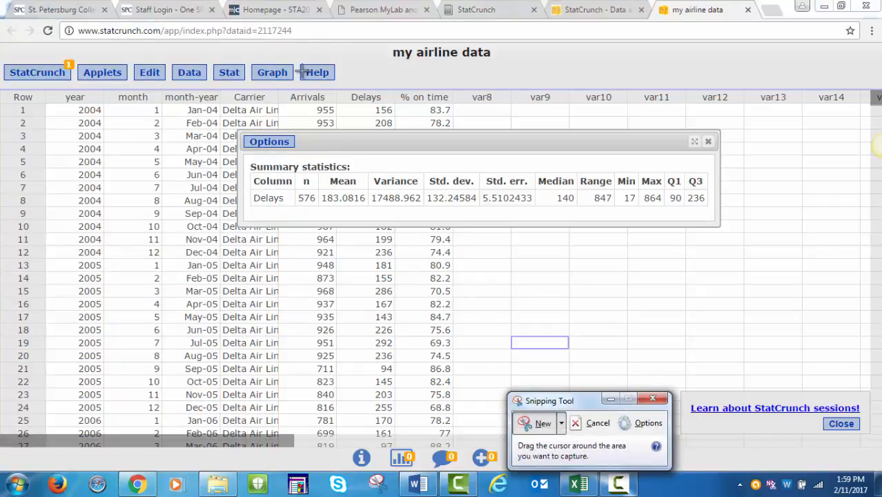
- Capture a new rectangular snip of the summary statistics heading and table, leaving out the results window's title bar
{"action": "left_click", "coordinate": [613, 399]}
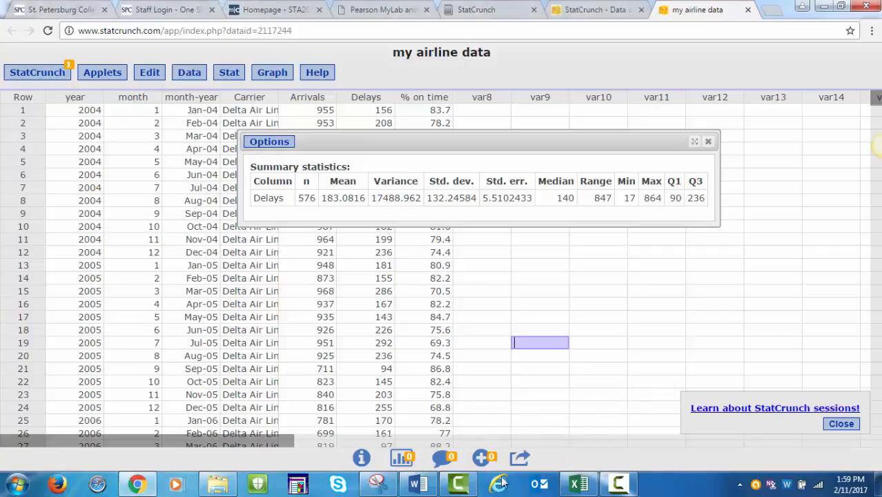
{"action": "left_click", "coordinate": [378, 478]}
{"action": "left_click", "coordinate": [528, 420]}
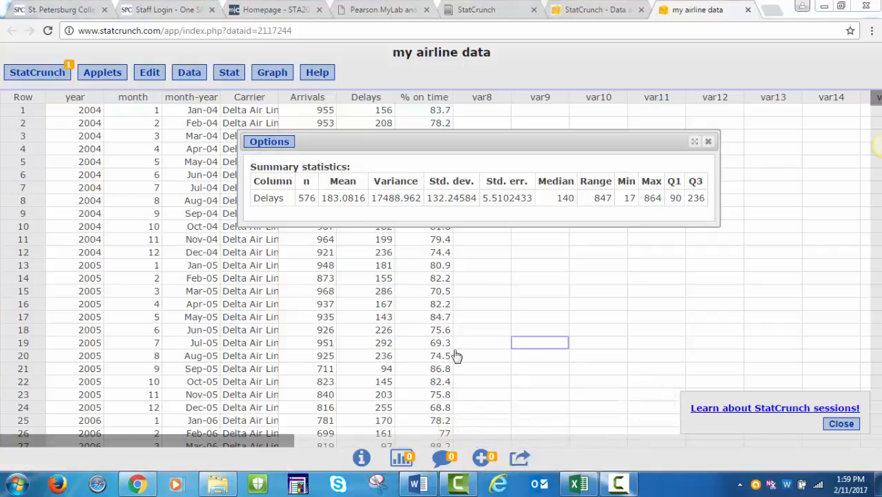
{"action": "left_click_drag", "start_coordinate": [243, 154], "coordinate": [716, 219]}
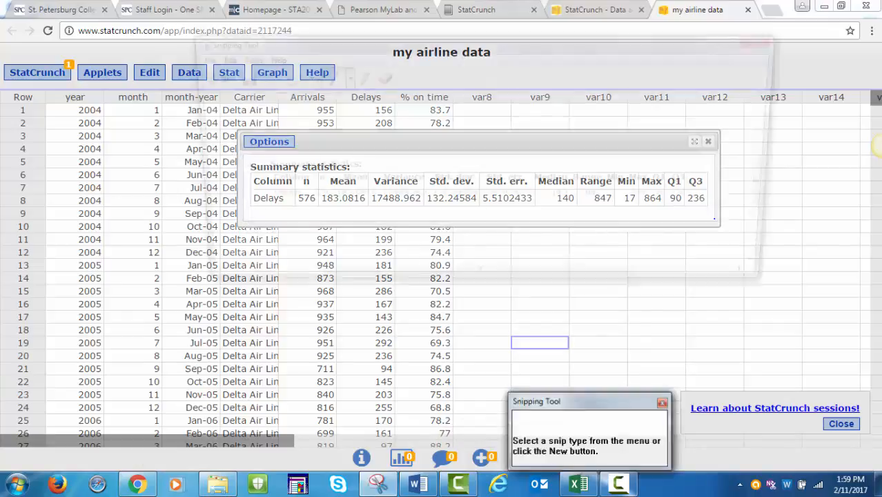
- Switch to Word, add a row below the Delays row of the summary statistics table, and paste the snip into its first cell
{"action": "left_click", "coordinate": [421, 485]}
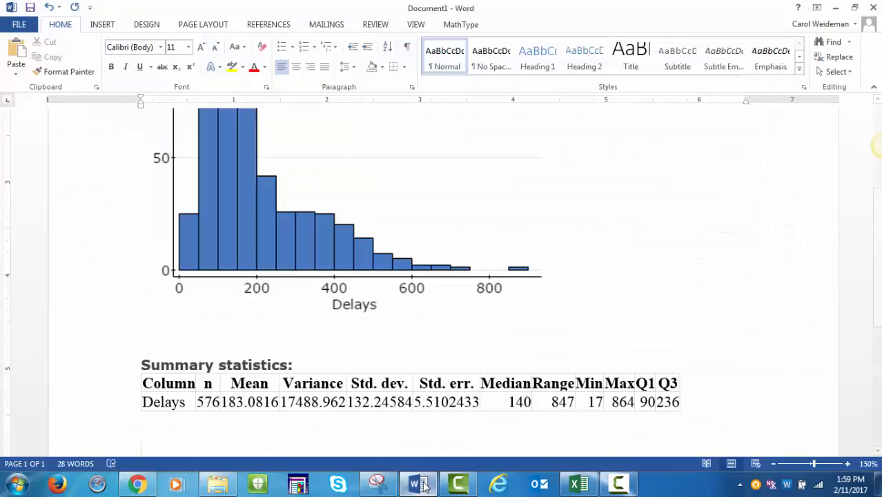
{"action": "left_click", "coordinate": [704, 408]}
{"action": "key", "text": "Return"}
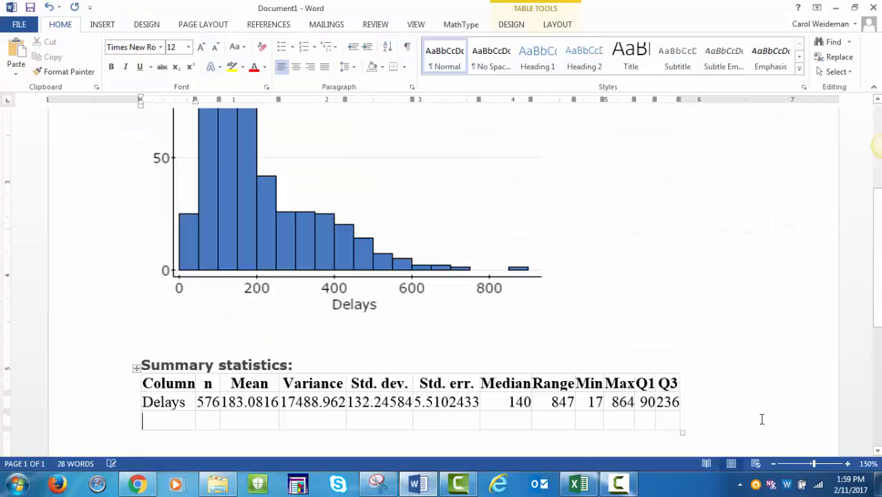
{"action": "key", "text": "ctrl+v"}
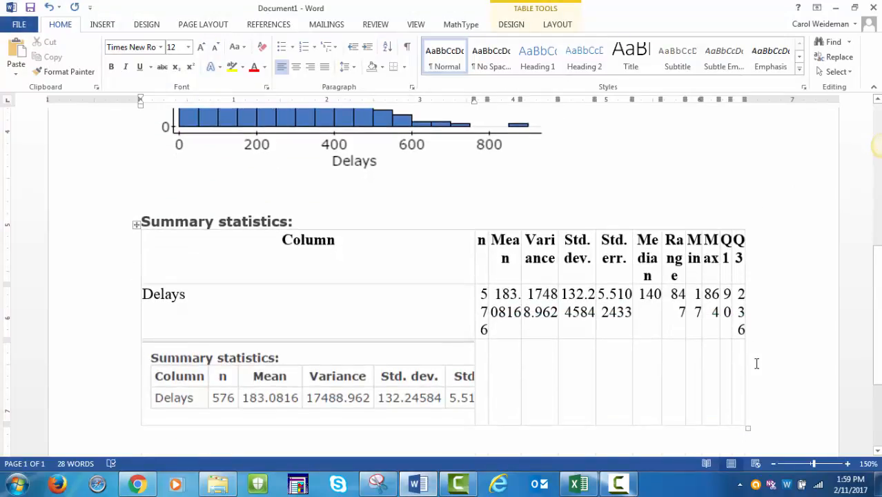
- Paste the summary statistics snip again at full width on a new line below the table
{"action": "left_click", "coordinate": [765, 423]}
{"action": "key", "text": "Return"}
{"action": "key", "text": "Return"}
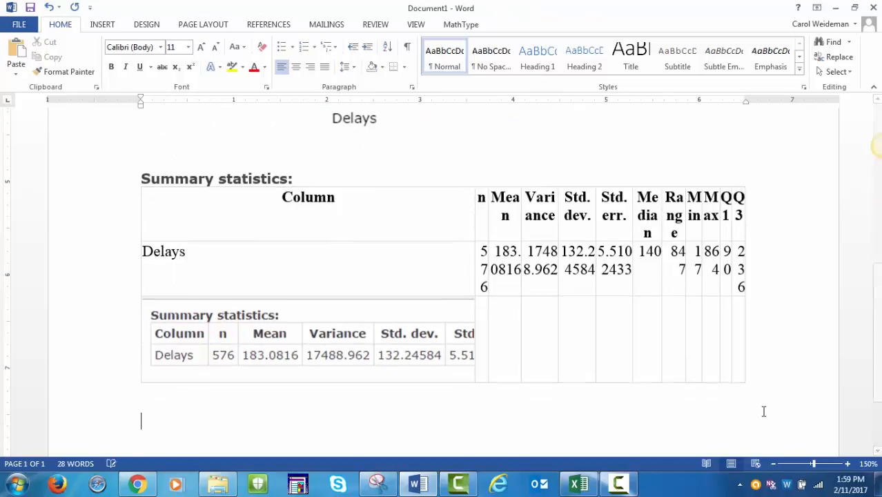
{"action": "key", "text": "ctrl+v"}
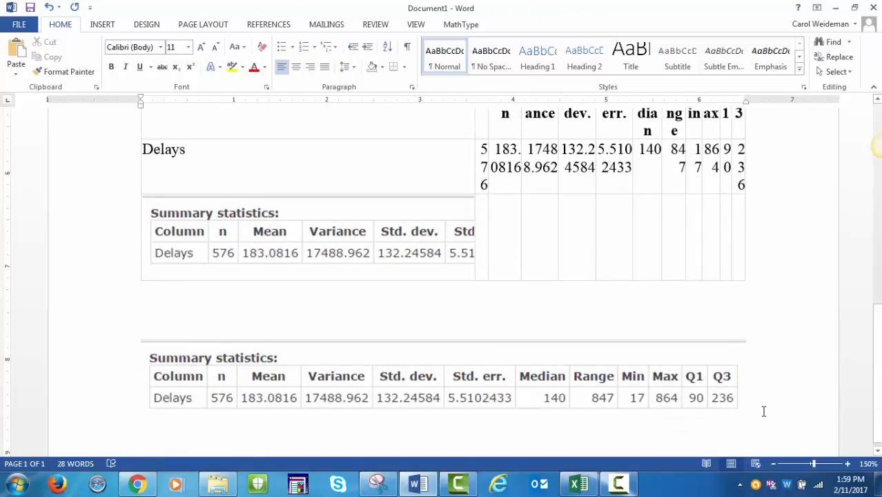